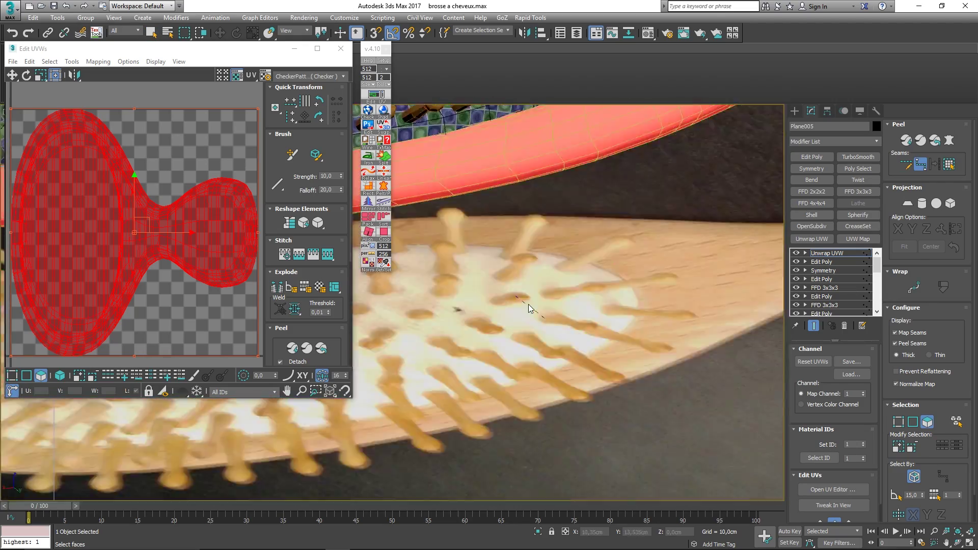
# Step: Pack the handle and pad UV islands into the UV square using Pack Normalize with Rescale
pyautogui.moveTo(490, 286); pyautogui.dragTo(667, 369, button='middle')
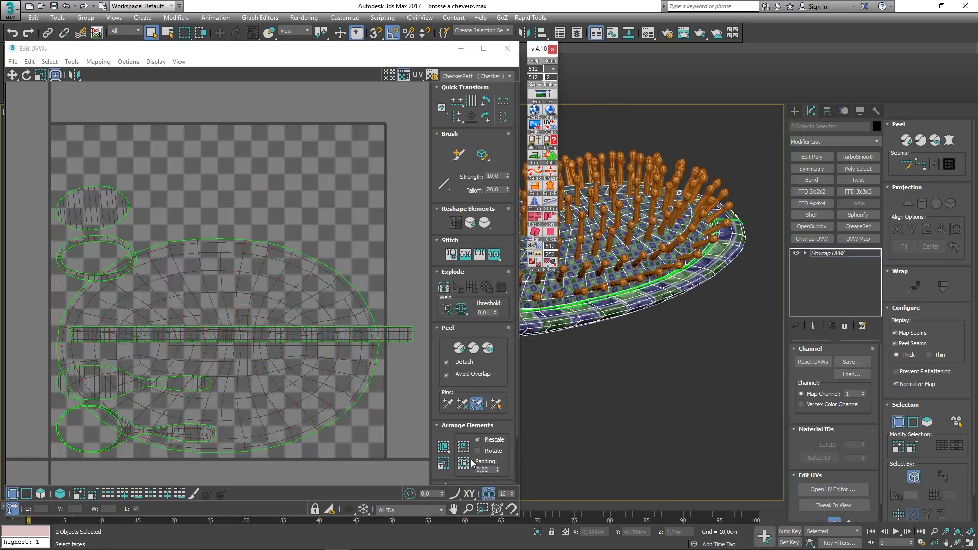
pyautogui.click(443, 466)
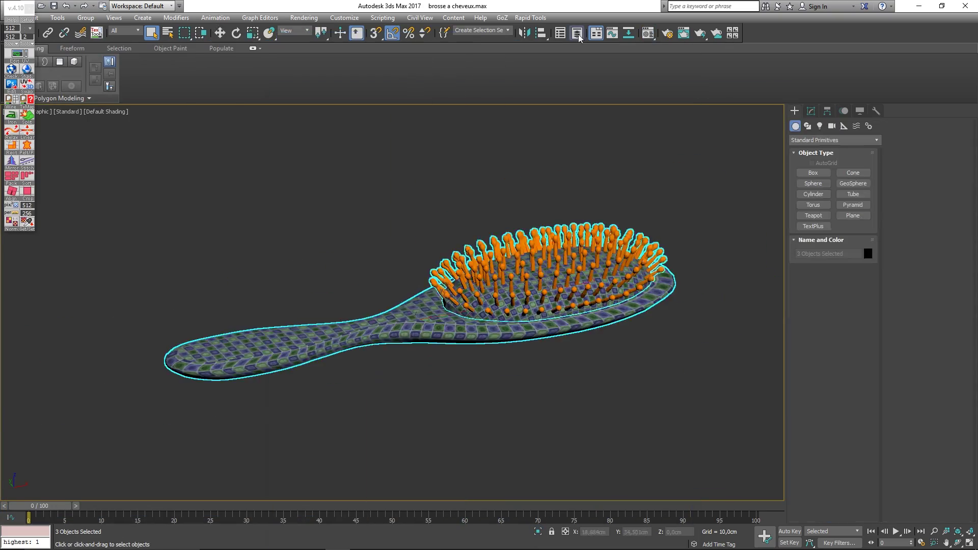
# Step: Select every object in the low layer with Select Child Nodes in the Layer Explorer
pyautogui.click(577, 32)
pyautogui.click(168, 460)
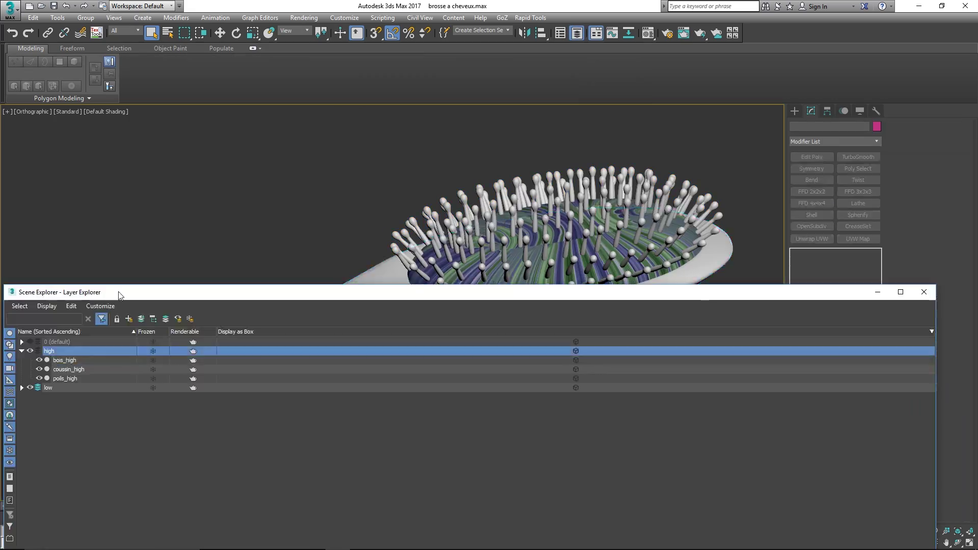
pyautogui.rightClick(109, 215)
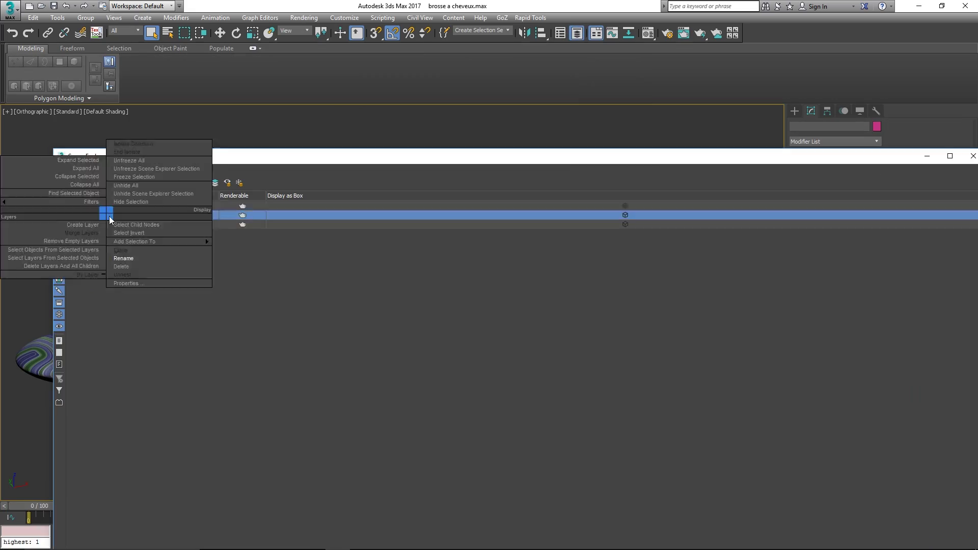
pyautogui.click(133, 225)
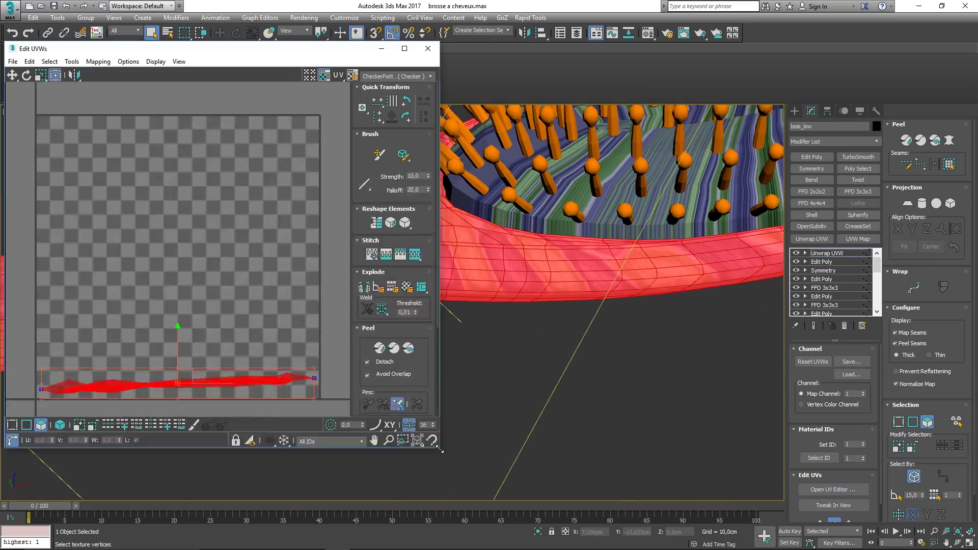
# Step: Shrink the Edit UVWs window so the bois_low model is visible
pyautogui.moveTo(439, 450); pyautogui.dragTo(242, 209)
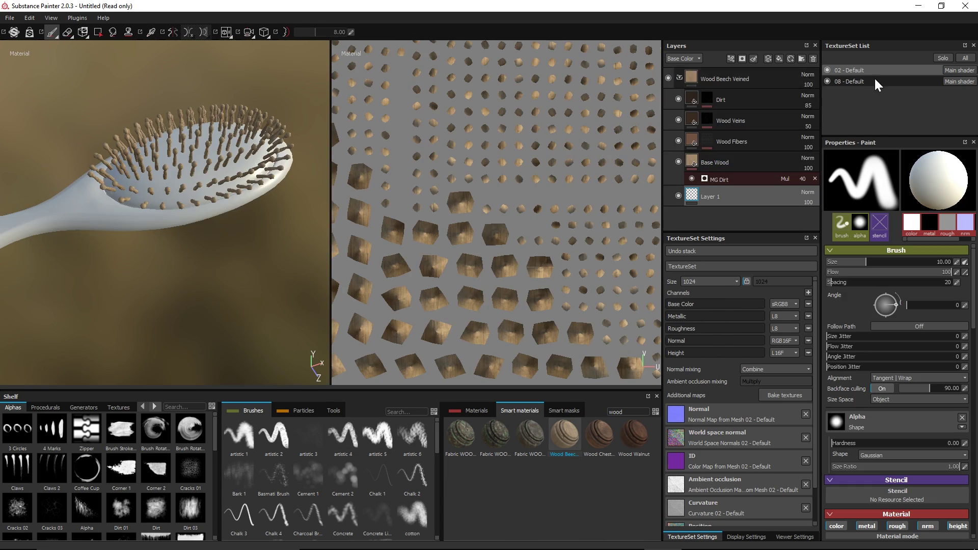
# Step: Select the 08 - Default texture set and switch to polygon fill mode
pyautogui.click(856, 82)
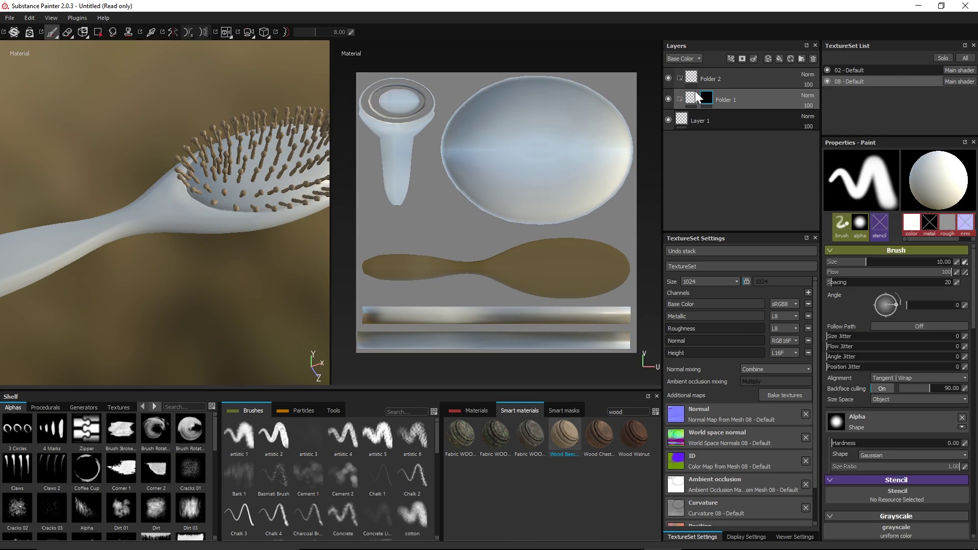
pyautogui.press('4')
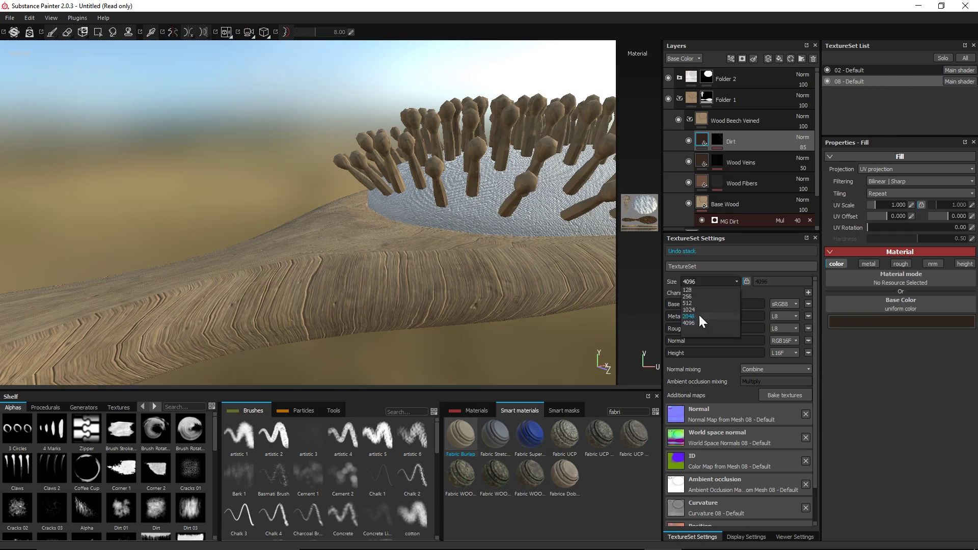
# Step: Set textures to 2048, select Wood Veins, then Iray-render with a small aperture and 1.18 focus distance
pyautogui.click(699, 316)
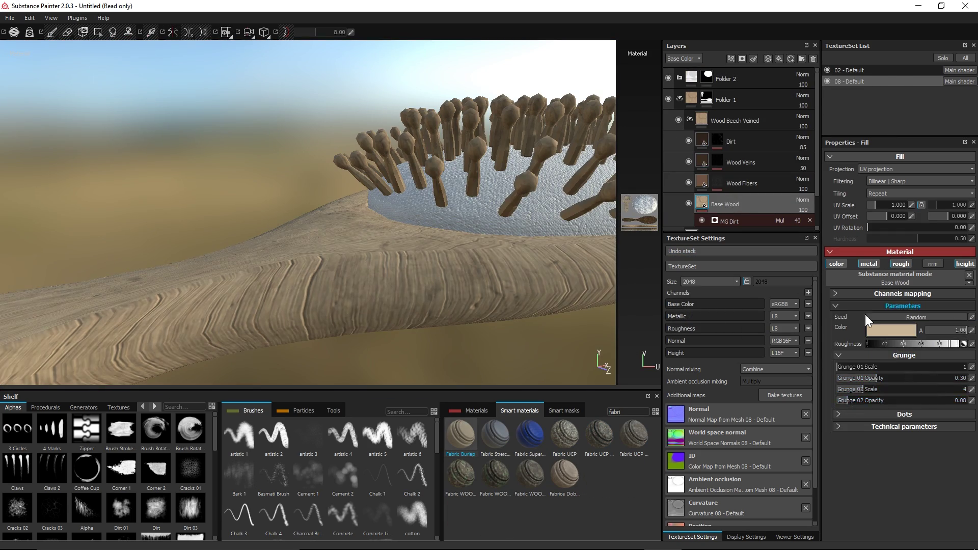
pyautogui.click(741, 162)
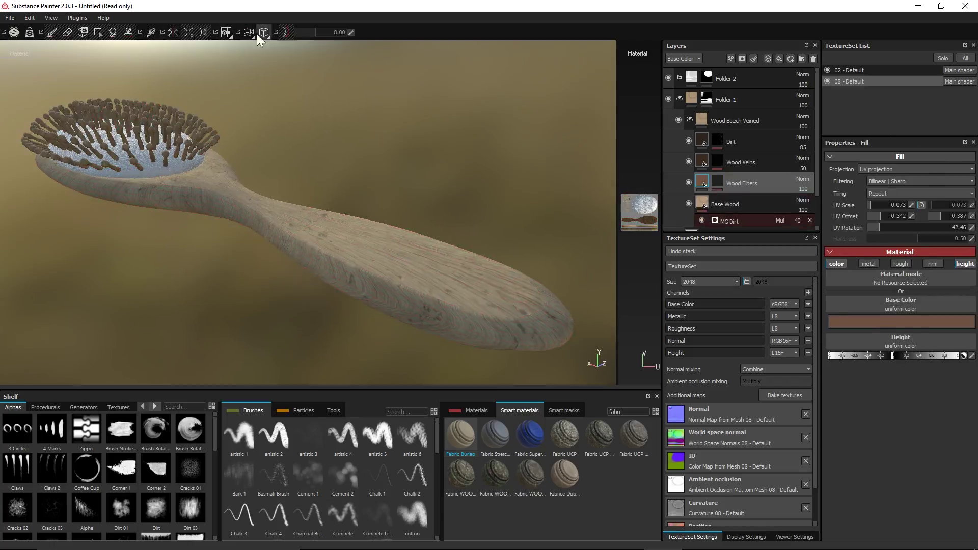
pyautogui.click(253, 33)
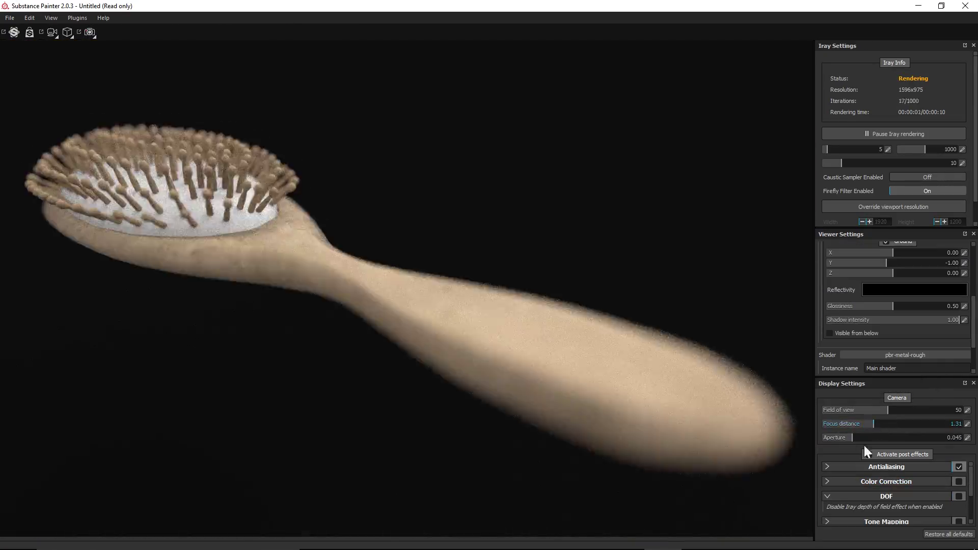
pyautogui.moveTo(892, 424); pyautogui.dragTo(869, 423)
pyautogui.keyDown('alt'); pyautogui.moveTo(426, 243); pyautogui.dragTo(216, 321); pyautogui.keyUp('alt')
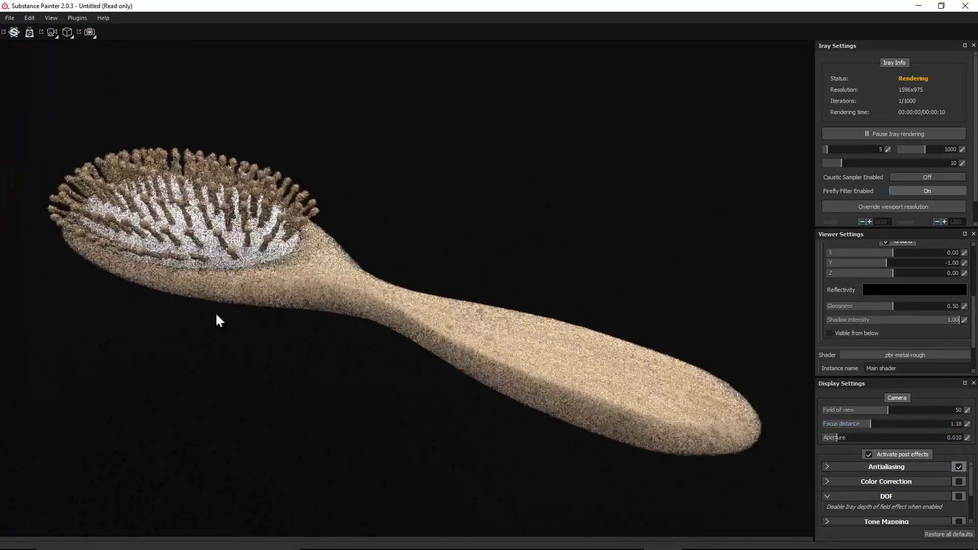
pyautogui.scroll(-3, 927, 490)
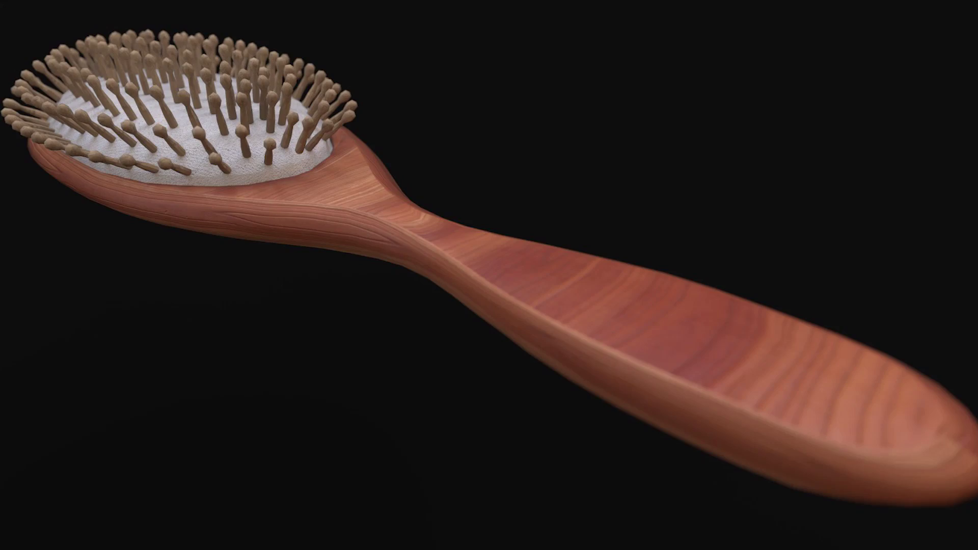